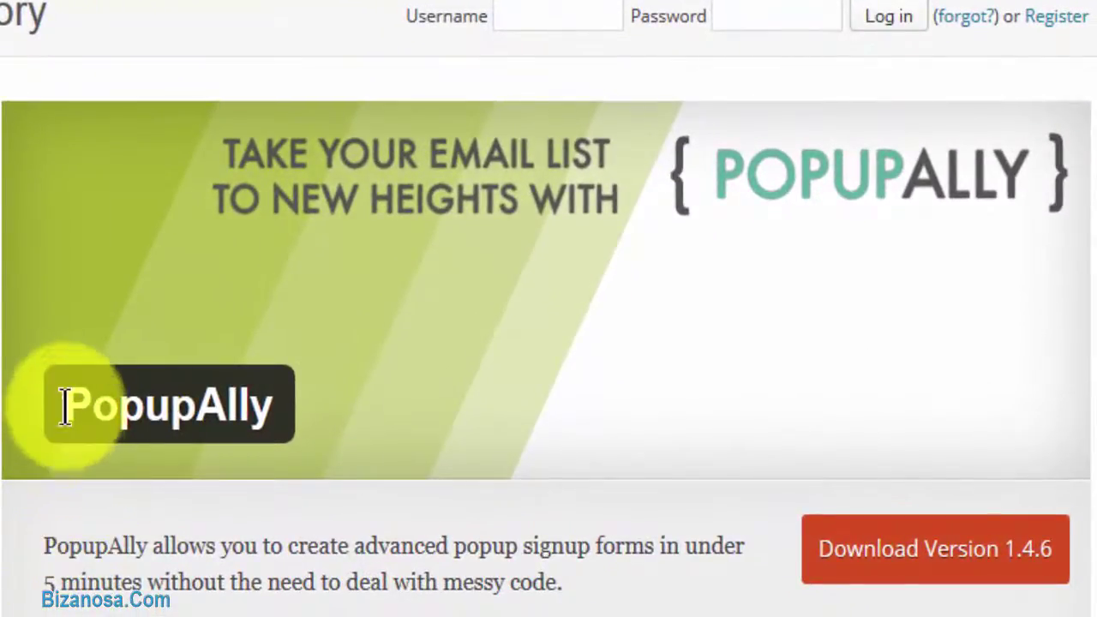
Copy the PopupAlly plugin name and search for PopupAlly on the site's Add Plugins page
drag(69, 402, 271, 396)
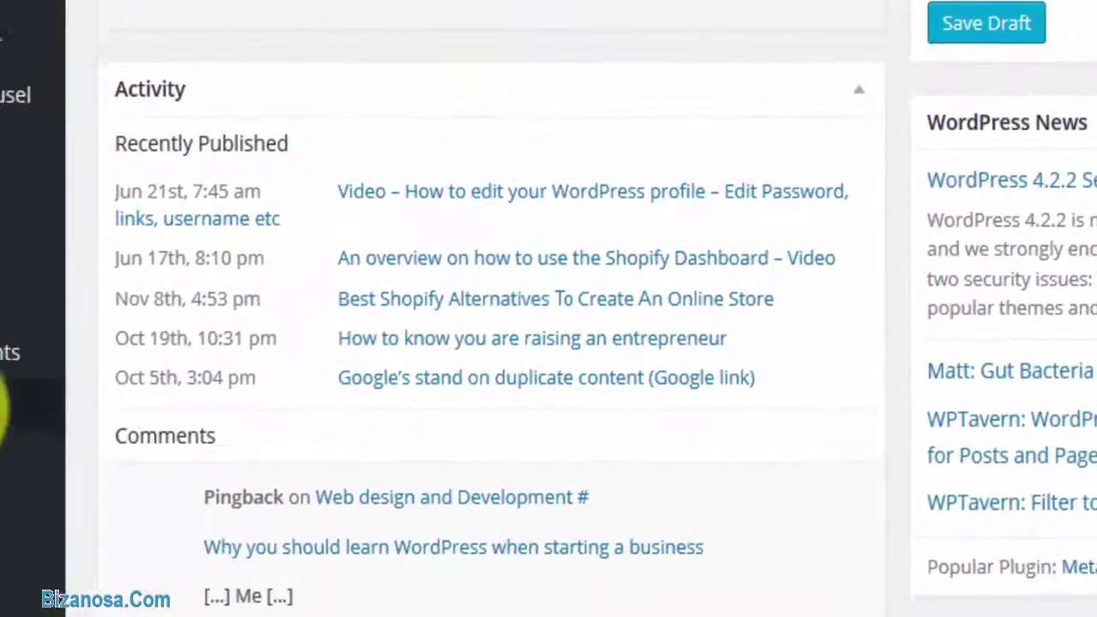
mouse_move(10, 403)
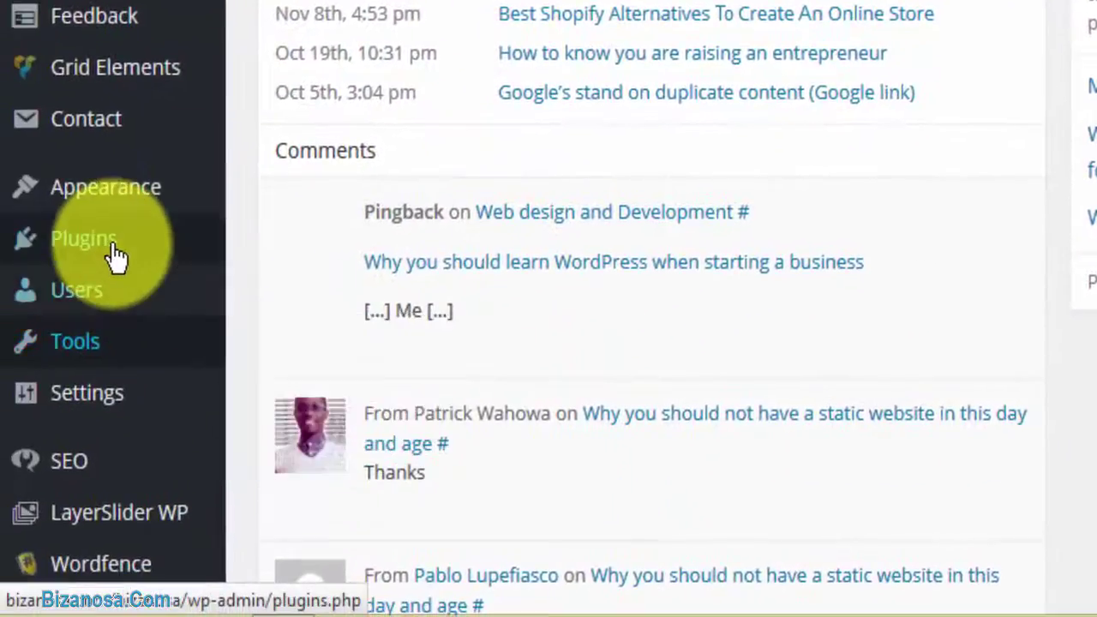
click(301, 302)
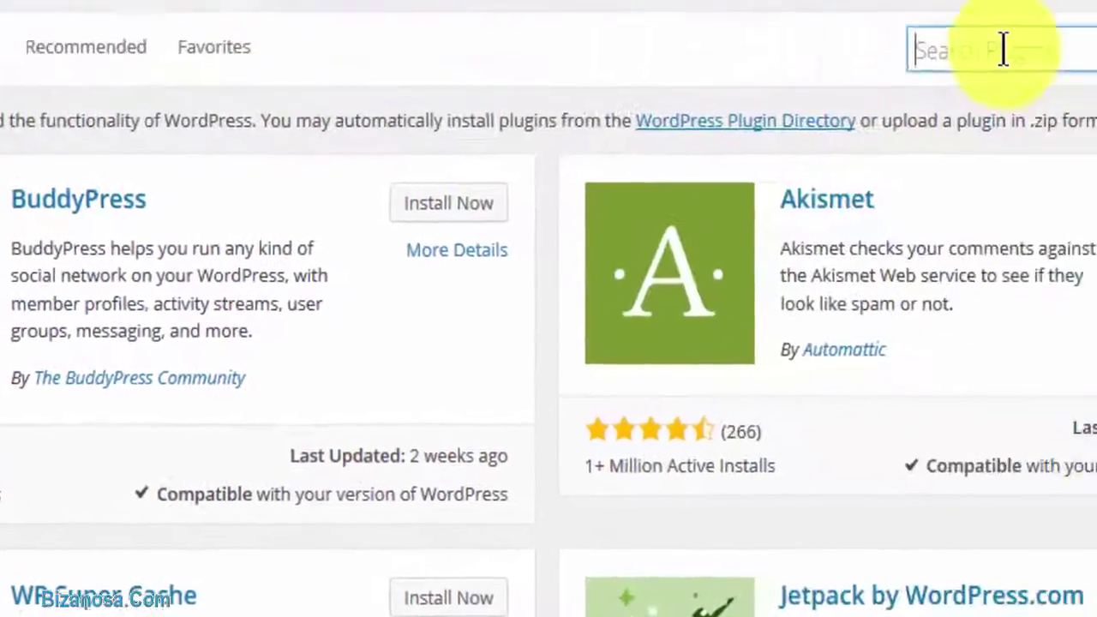
click(1003, 49)
text(PopupAlly)
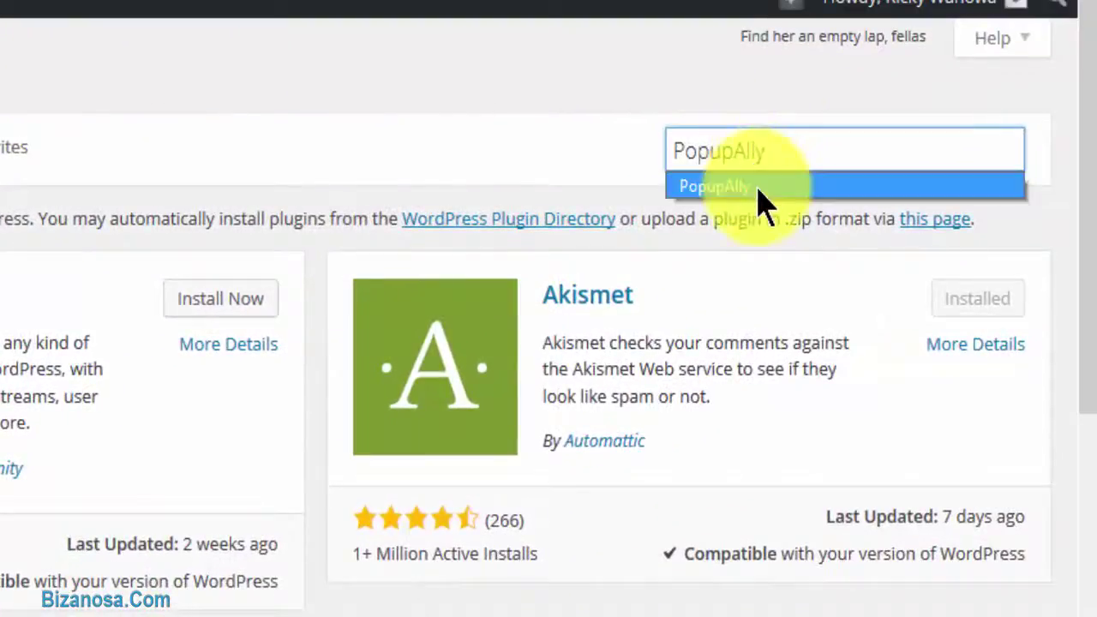
click(754, 186)
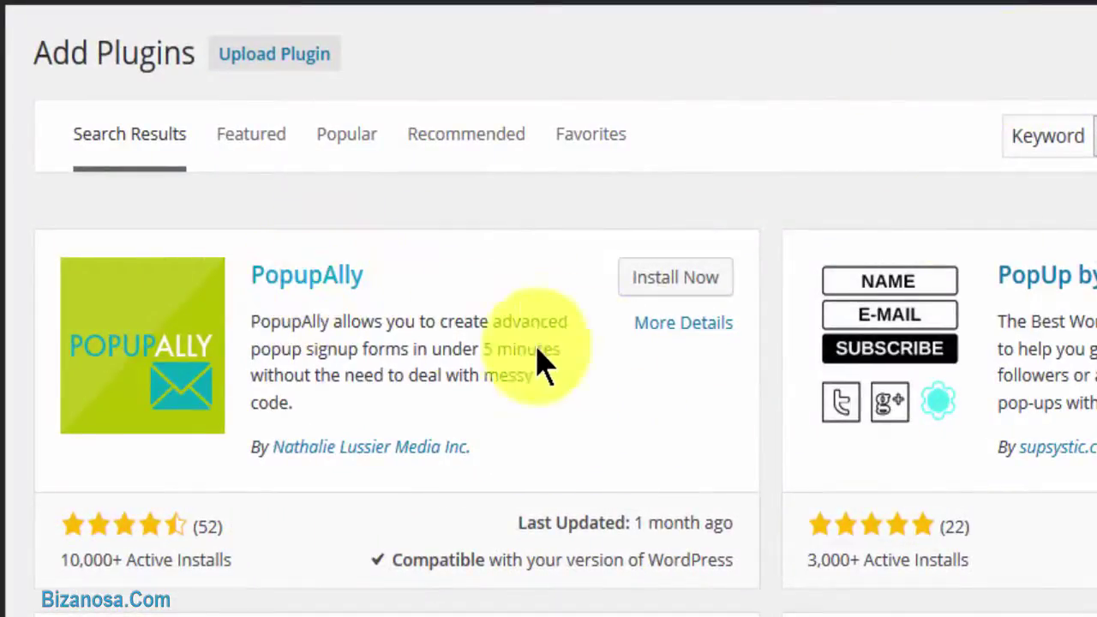
Install and activate the PopupAlly plugin and open its popup display settings
click(682, 283)
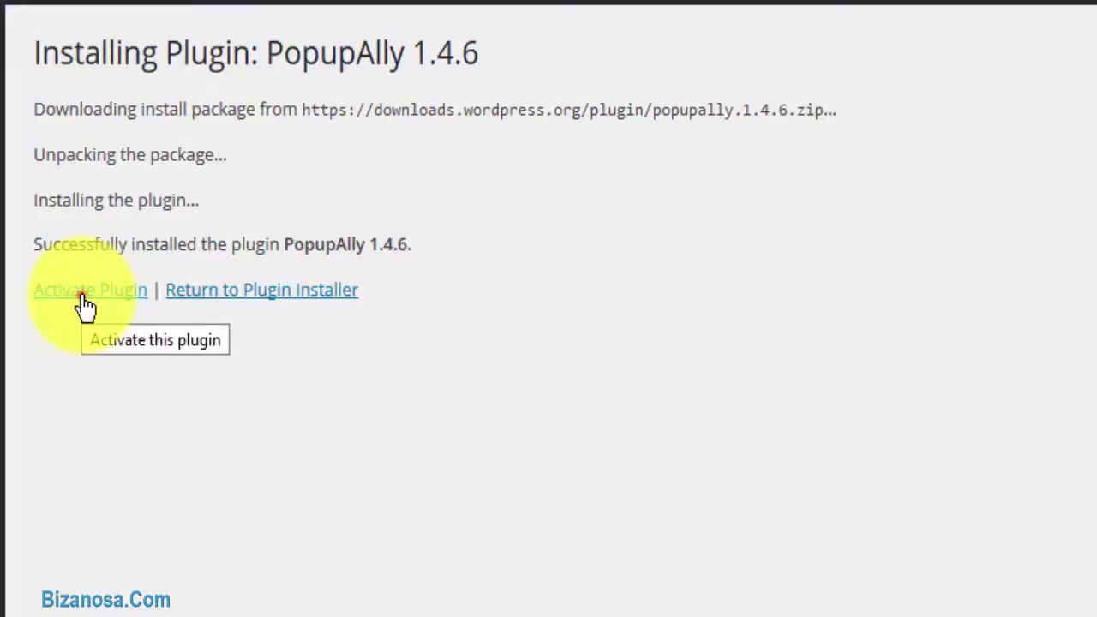
click(84, 296)
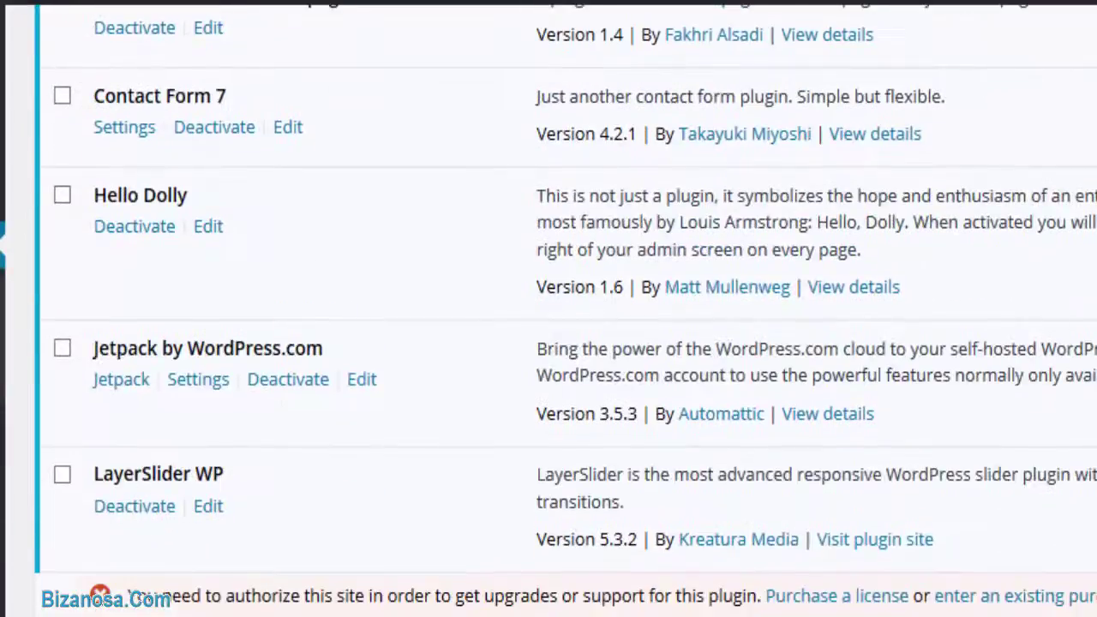
scroll(914, 311, down, 3)
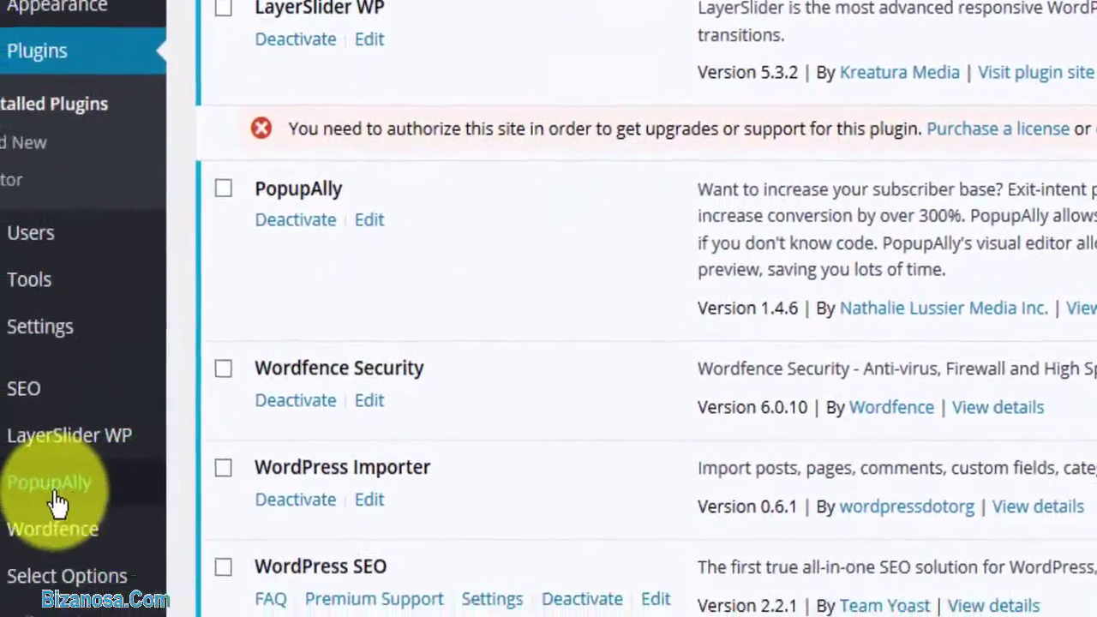
mouse_move(75, 456)
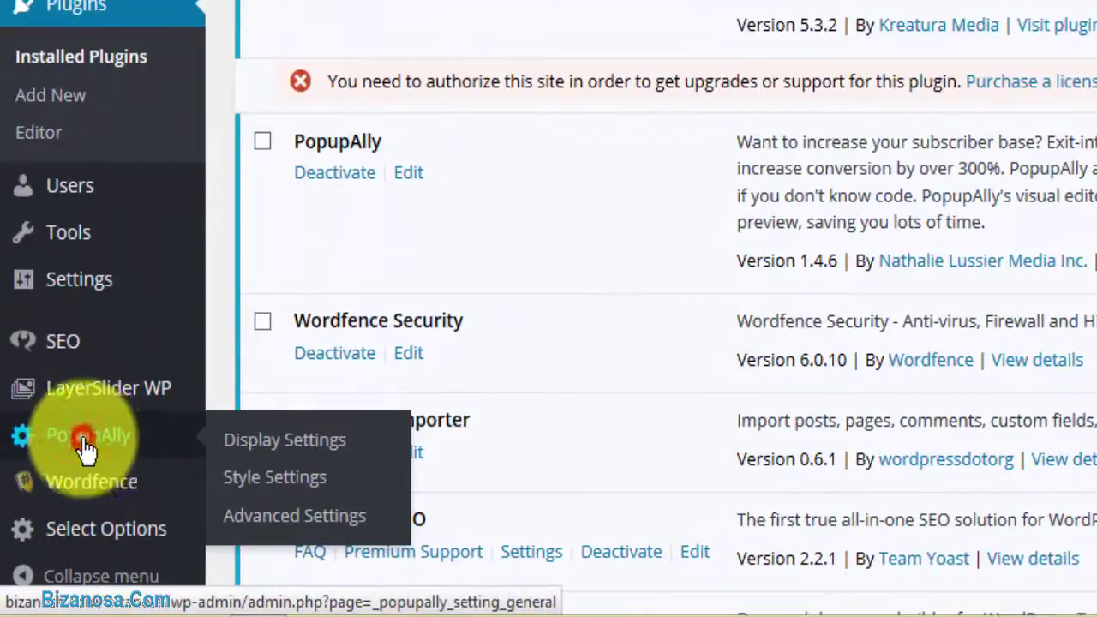
click(83, 444)
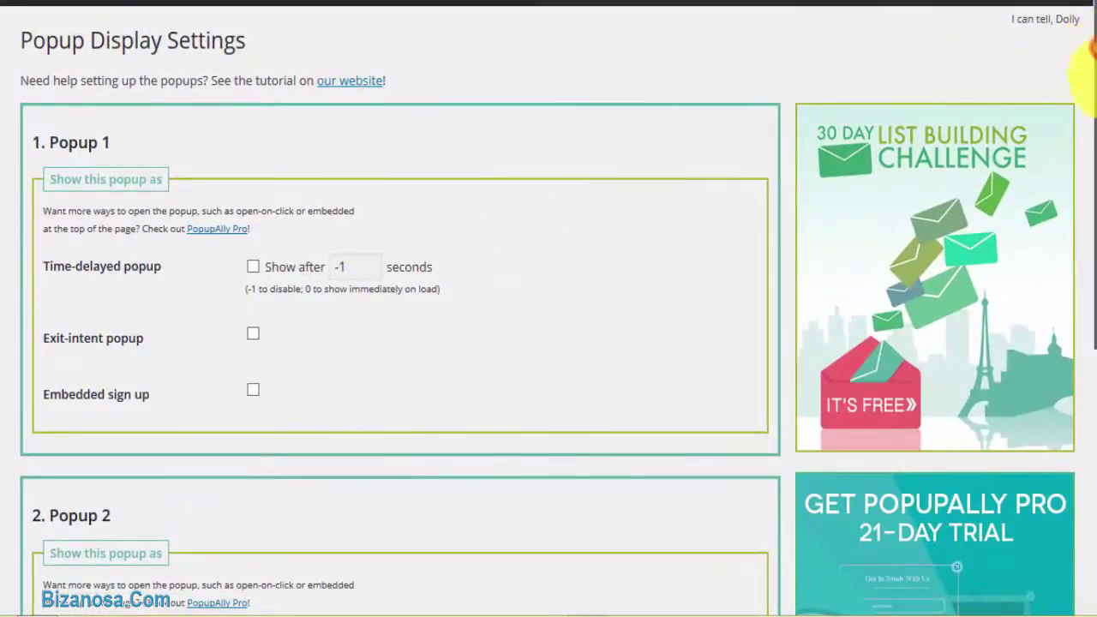
Review the display options offered for Popup 1 and Popup 2, including the time-delayed popup's seconds value
scroll(1086, 101, down, 1)
drag(1088, 101, 1091, 295)
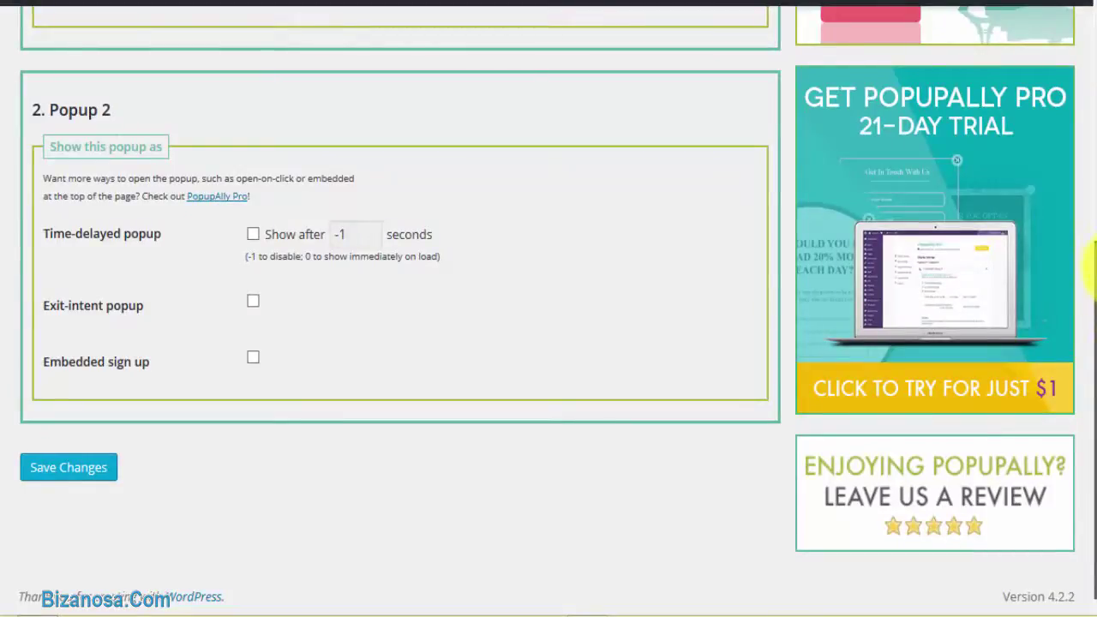
drag(1093, 273, 1086, 96)
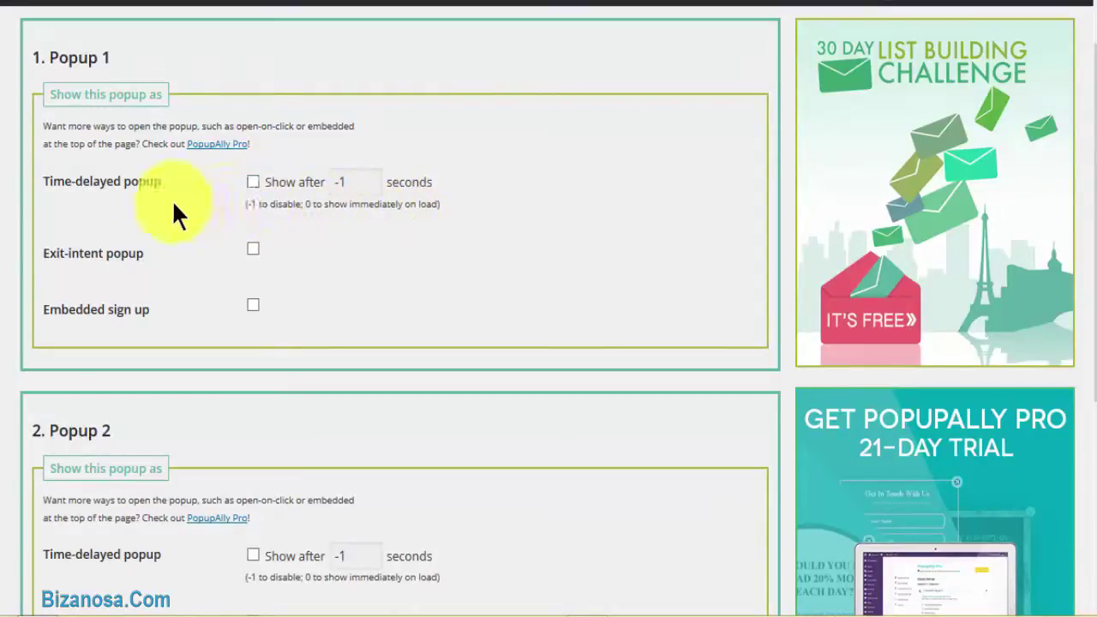
click(372, 183)
key(BackSpace)
key(BackSpace)
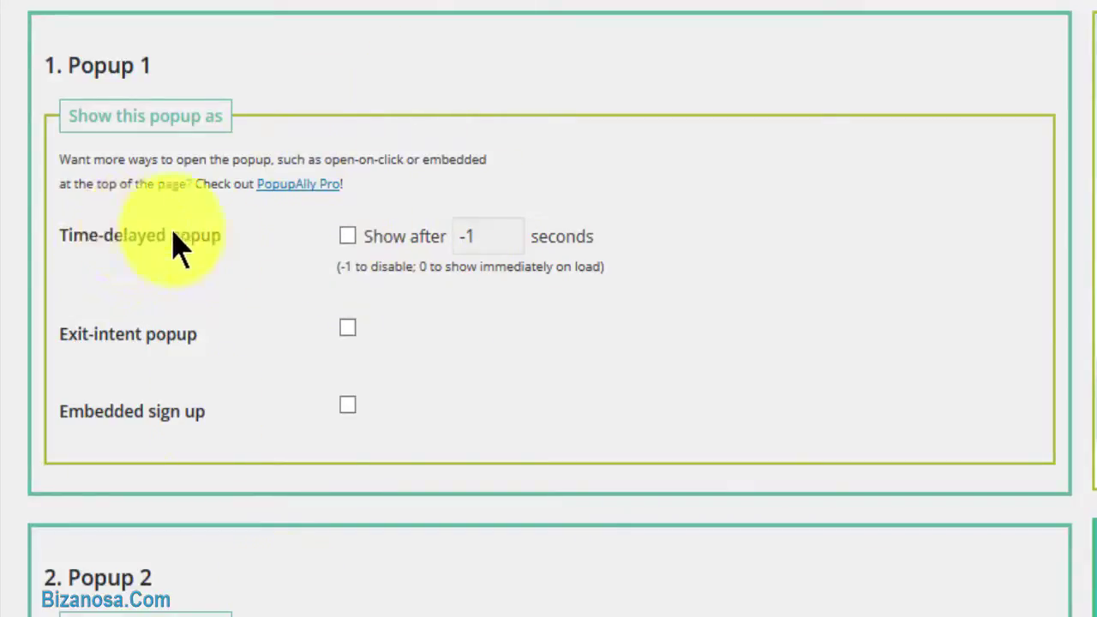
Enable the time-delayed popup for Popup 1 and set it to show after 5 seconds
click(347, 237)
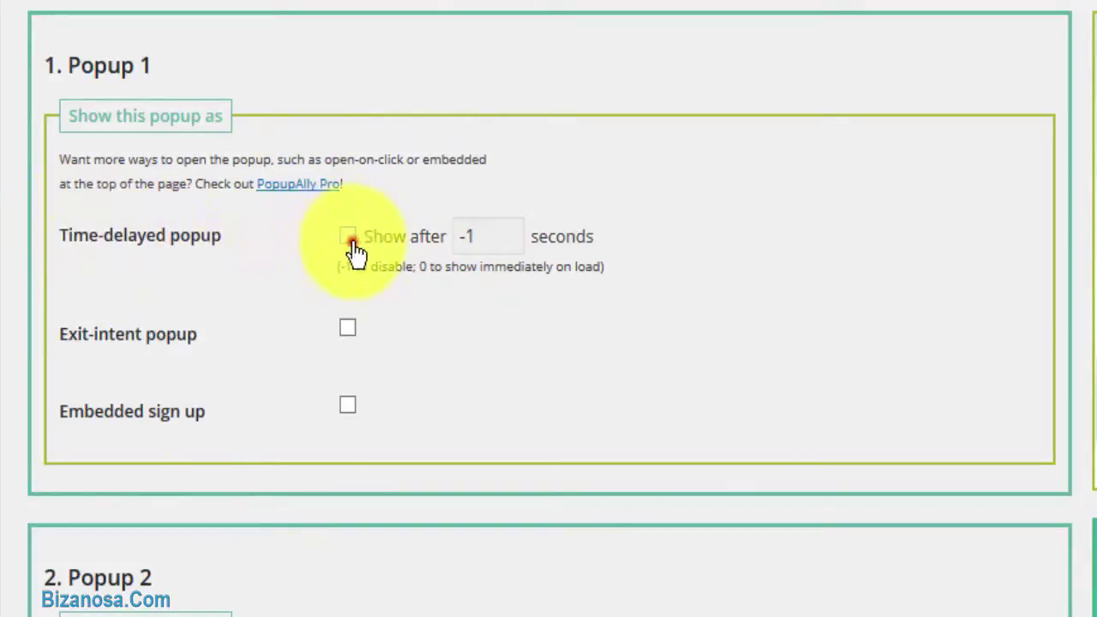
scroll(402, 249, down, 3)
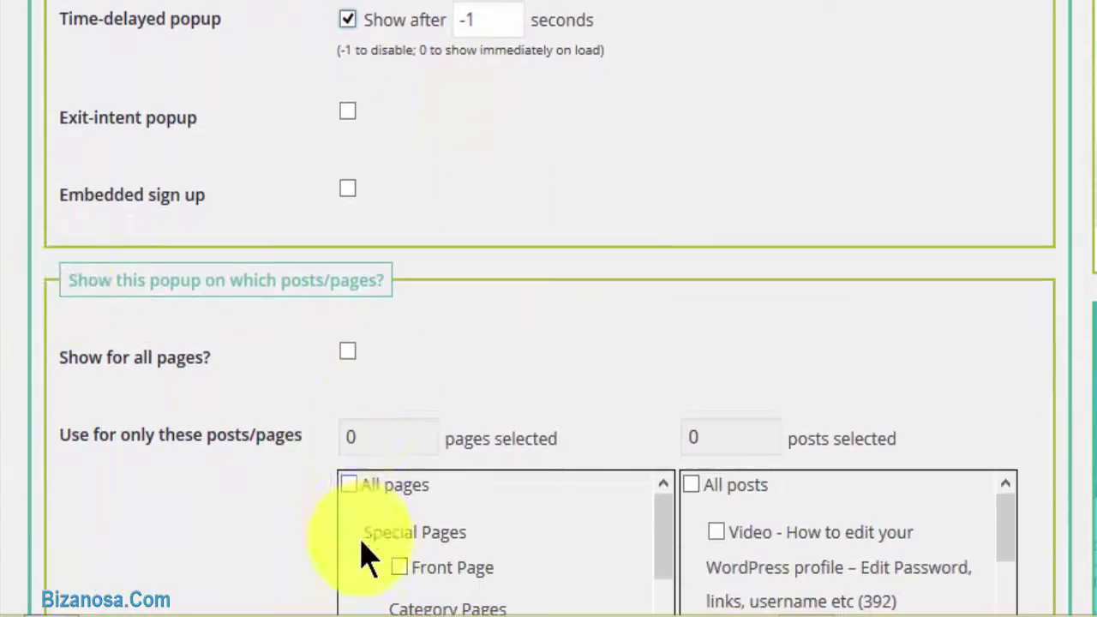
scroll(387, 392, up, 3)
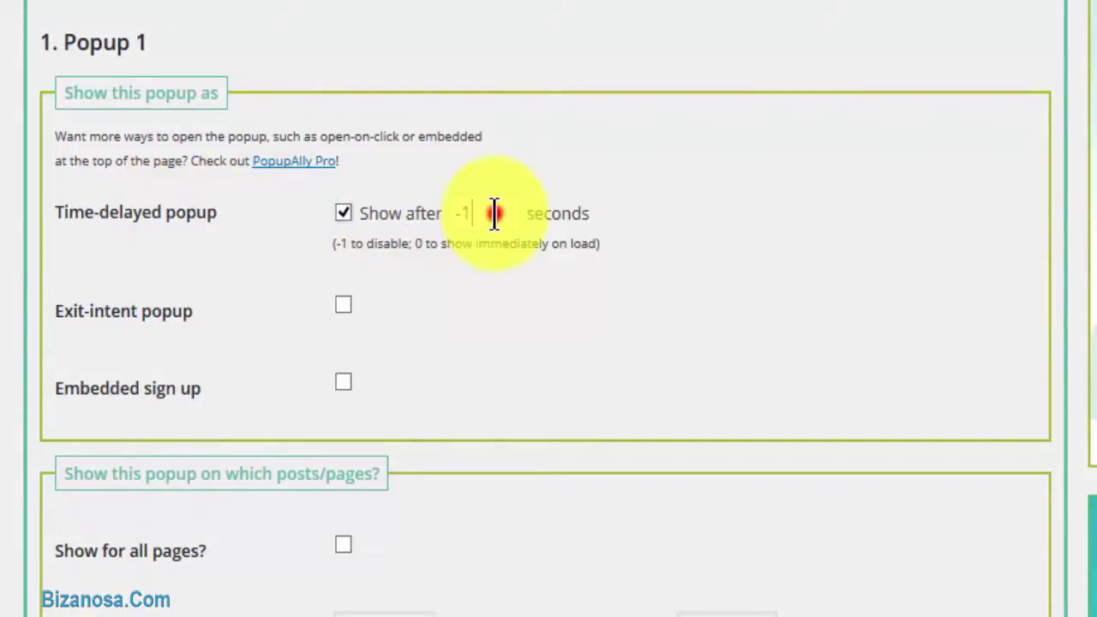
drag(494, 213, 445, 213)
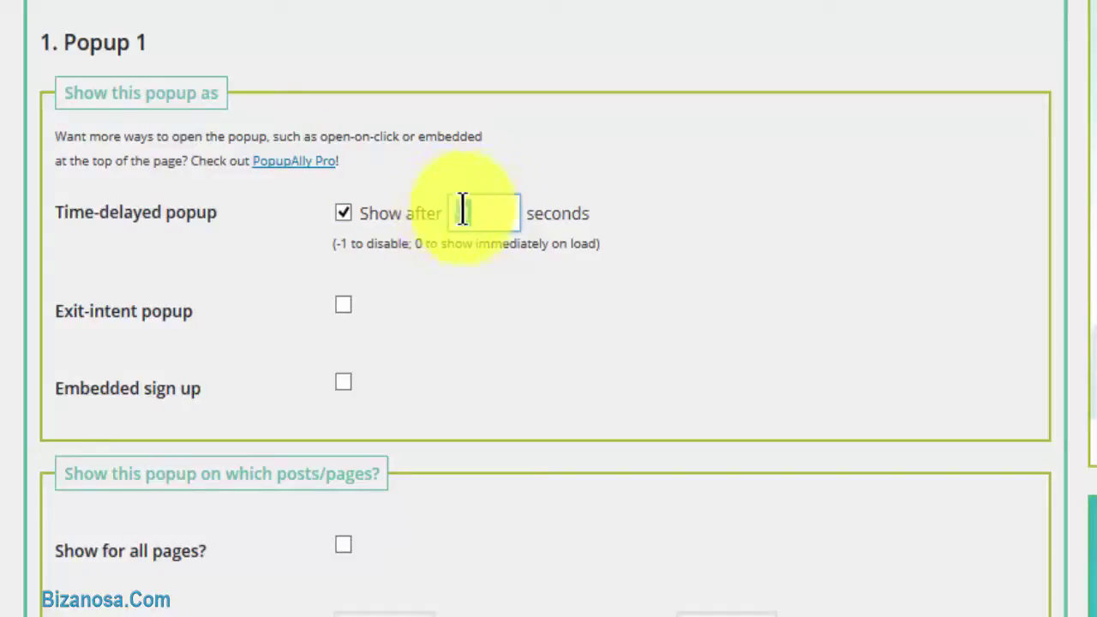
click(489, 208)
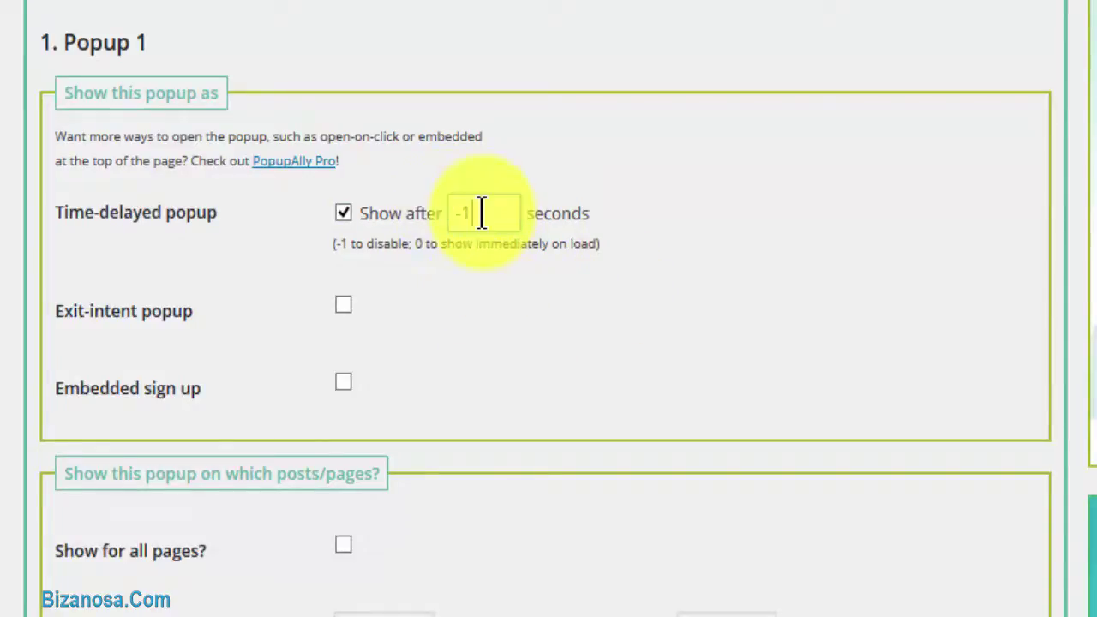
drag(481, 213, 441, 209)
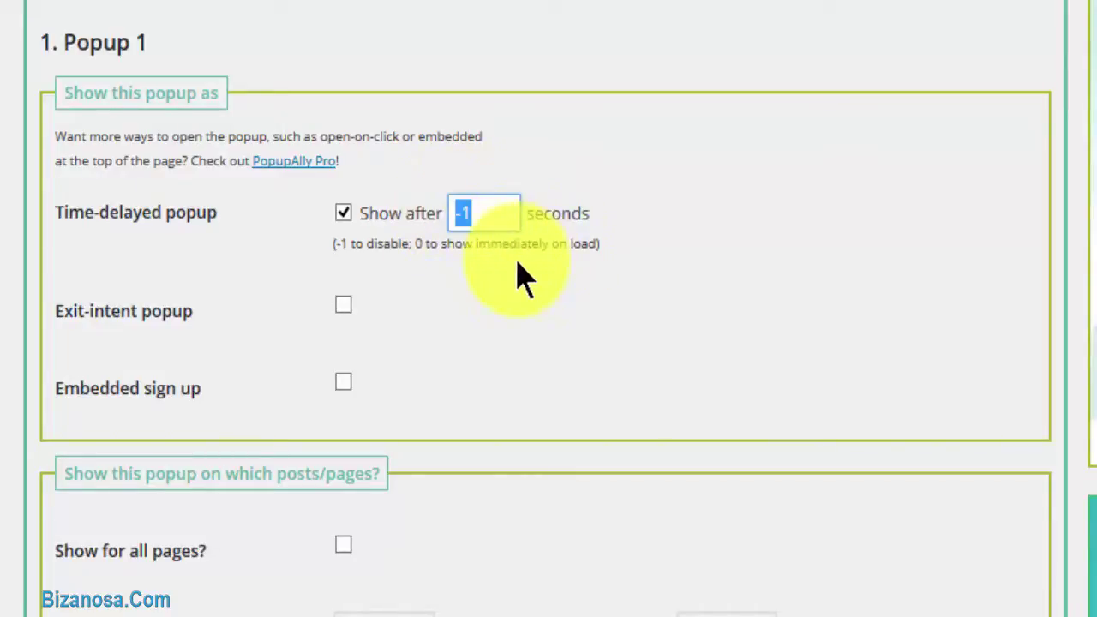
text(5)
Examine Popup 1's page and post selection lists and its settings for when to stop showing the popup
scroll(523, 274, down, 5)
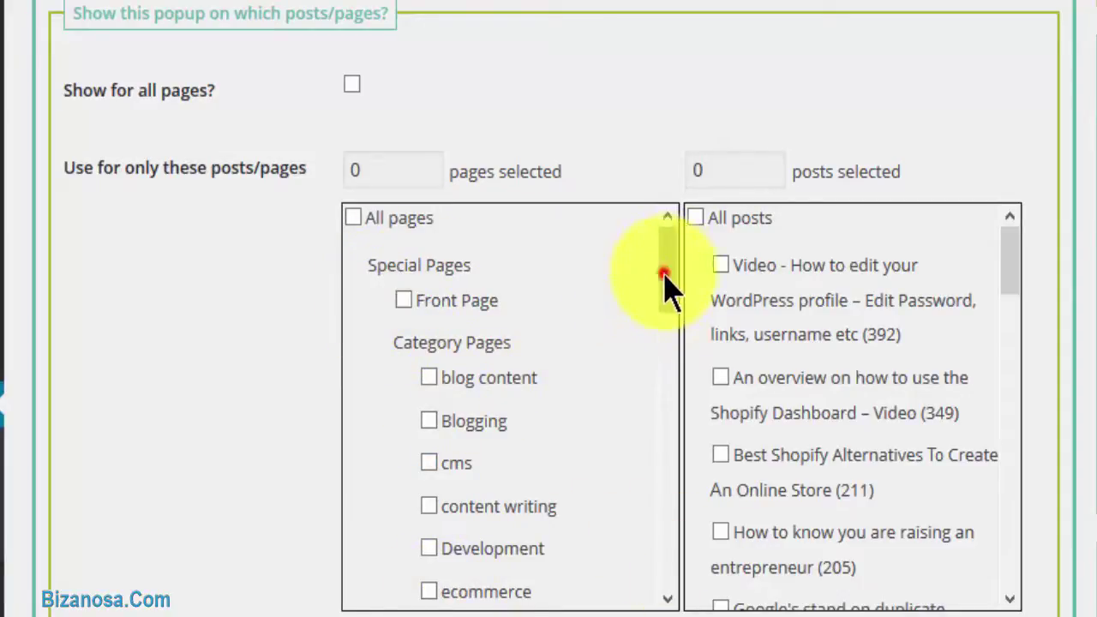
mouse_move(664, 274)
mouse_down()
mouse_move(666, 461)
mouse_move(659, 279)
mouse_up()
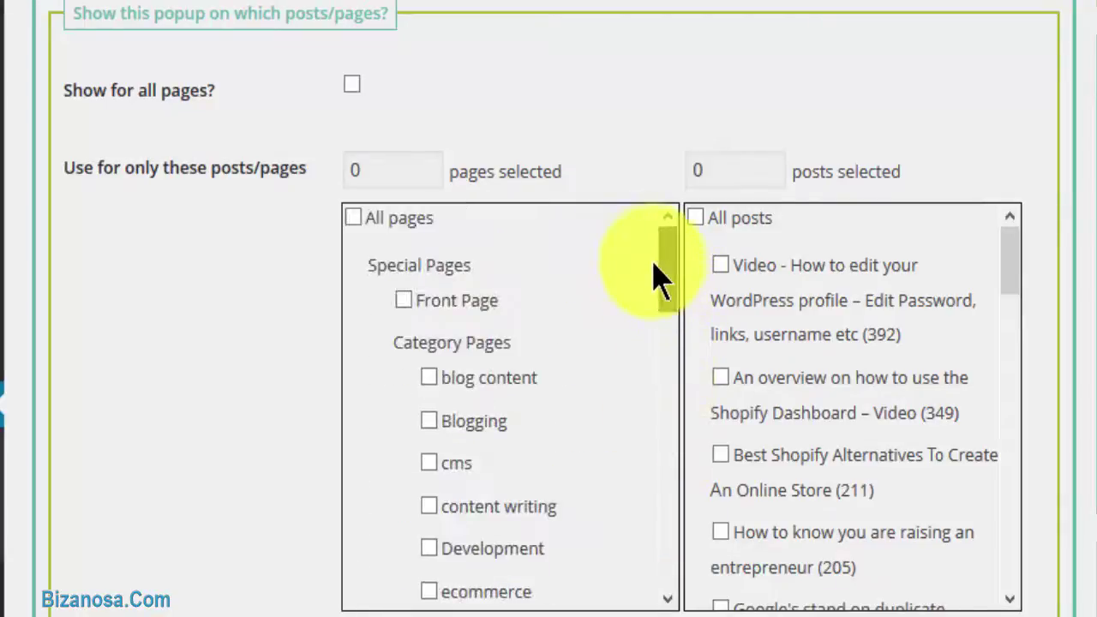
drag(676, 317, 678, 282)
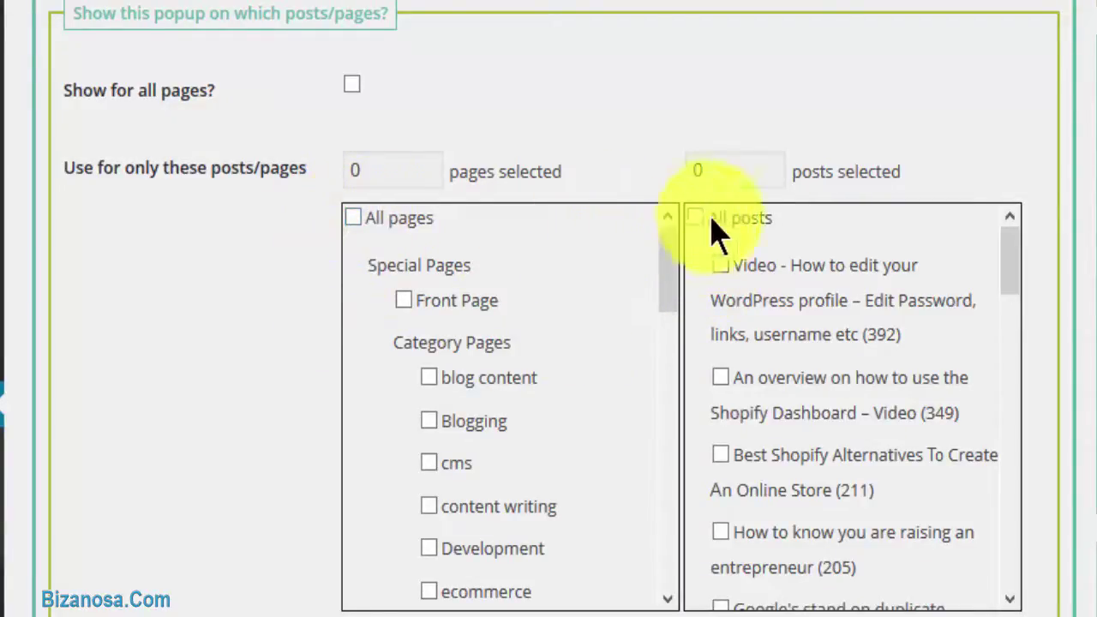
scroll(765, 396, down, 6)
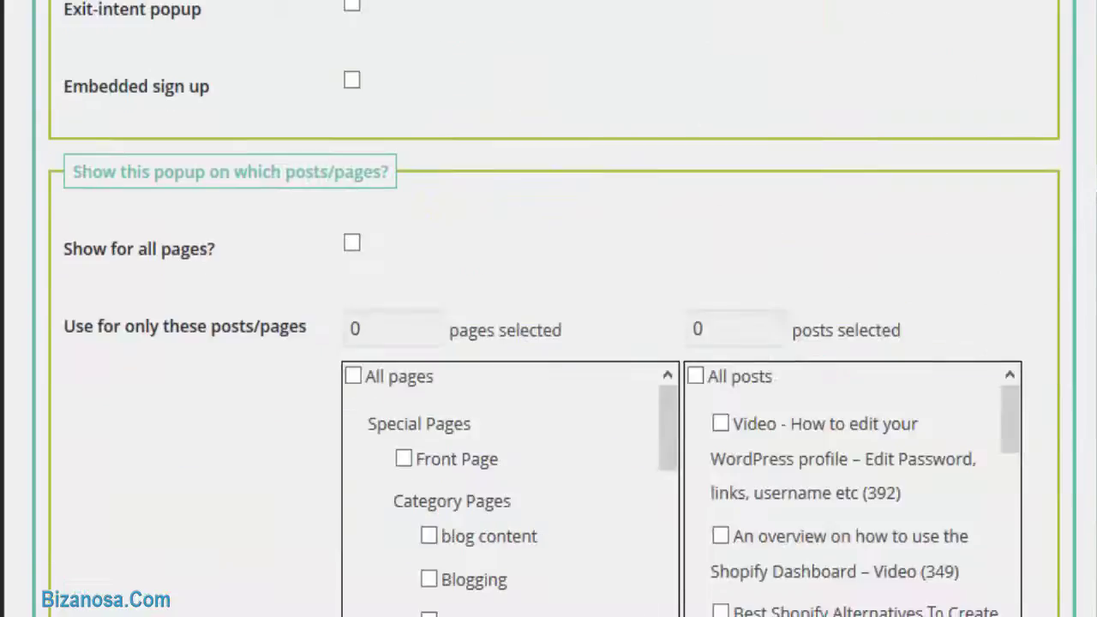
scroll(548, 343, up, 4)
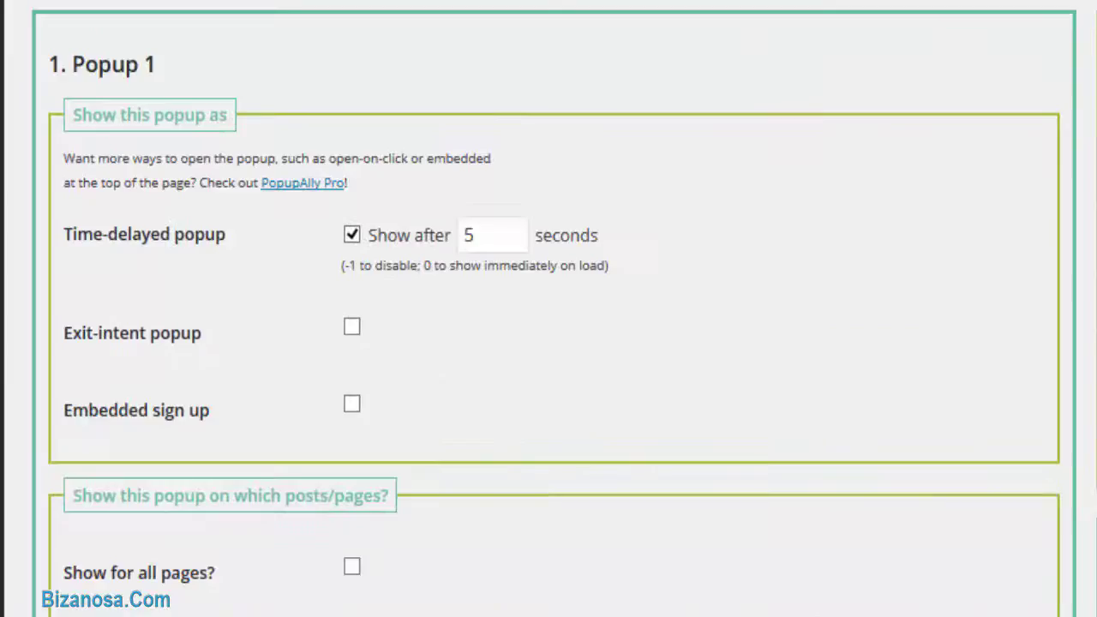
Disable the time-delayed popup for Popup 1 and enable its exit-intent popup instead
scroll(769, 193, down, 2)
click(353, 48)
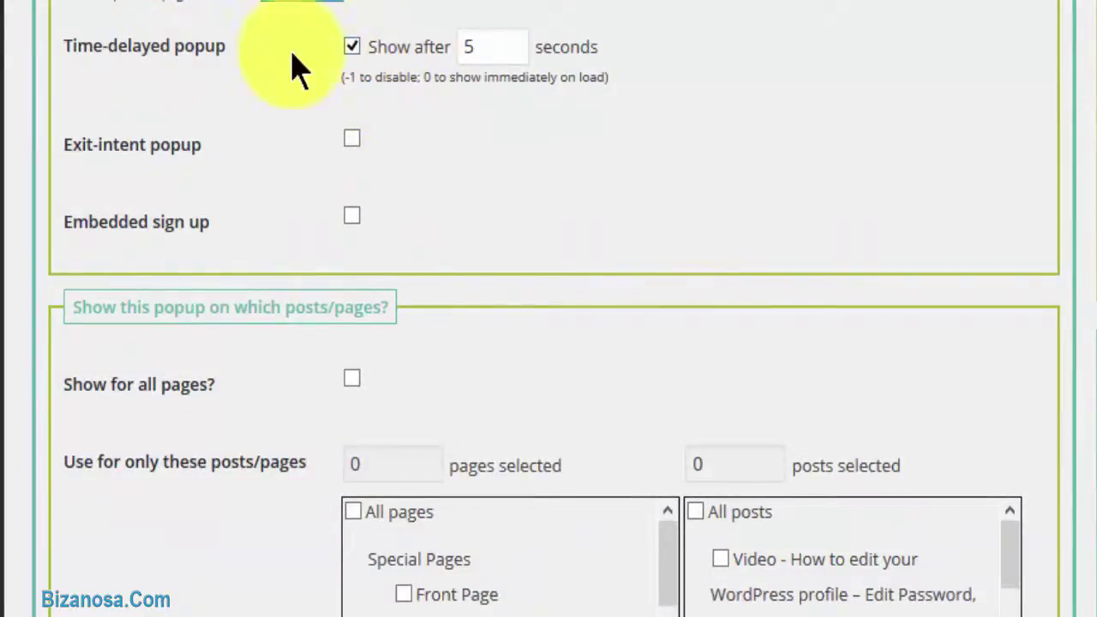
click(353, 47)
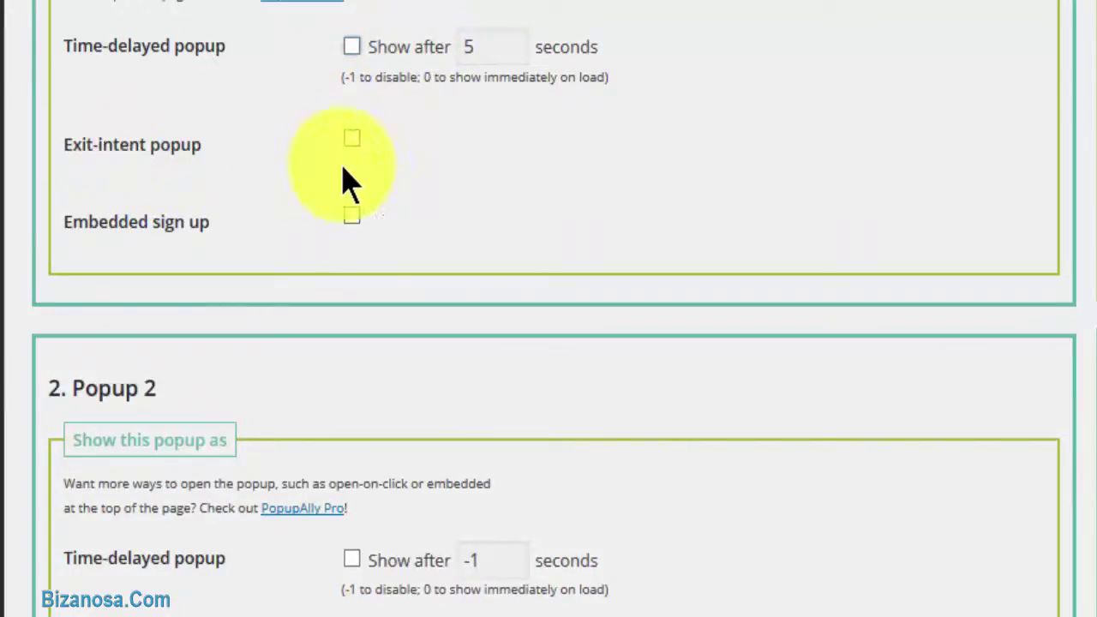
click(352, 139)
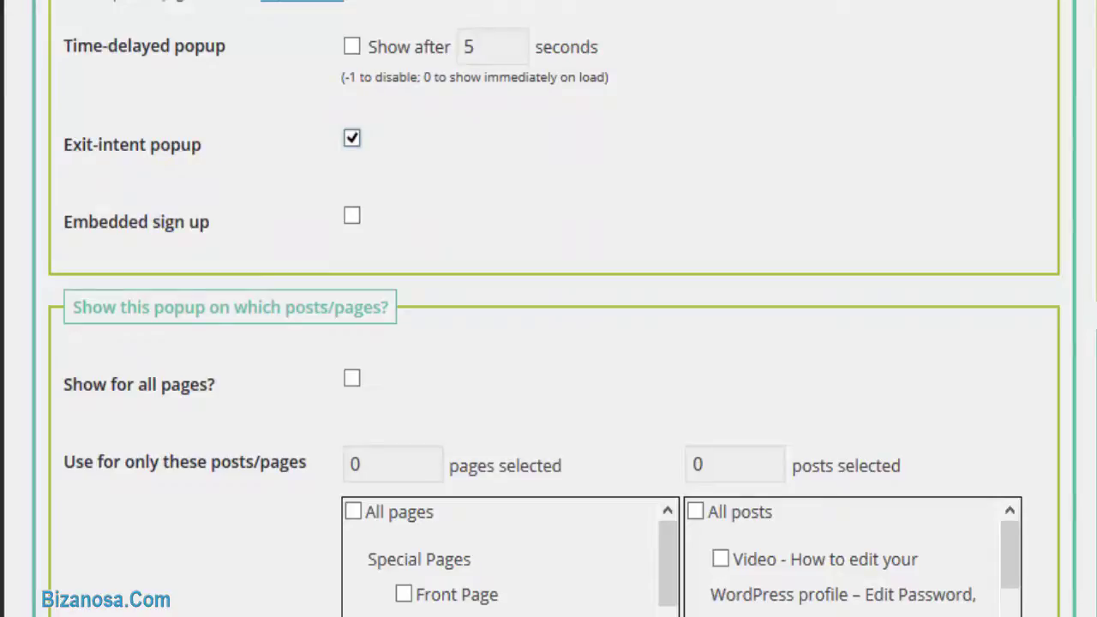
Examine which page targeting, repeat interval and thank-you page settings are offered for Popup 1 as an exit-intent popup
scroll(549, 308, down, 7)
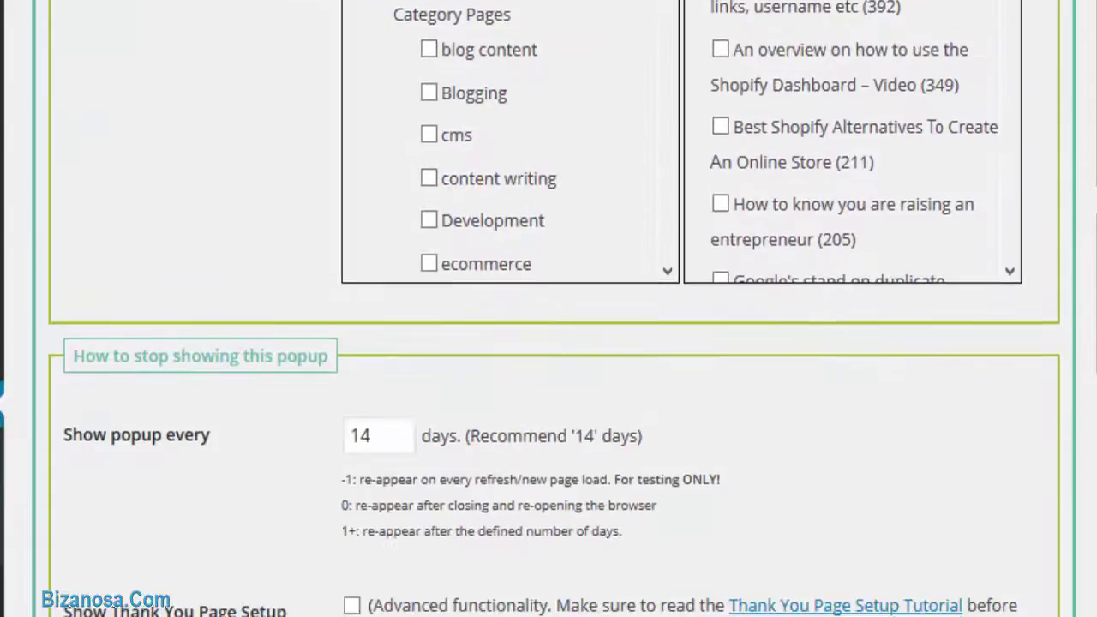
scroll(548, 309, up, 4)
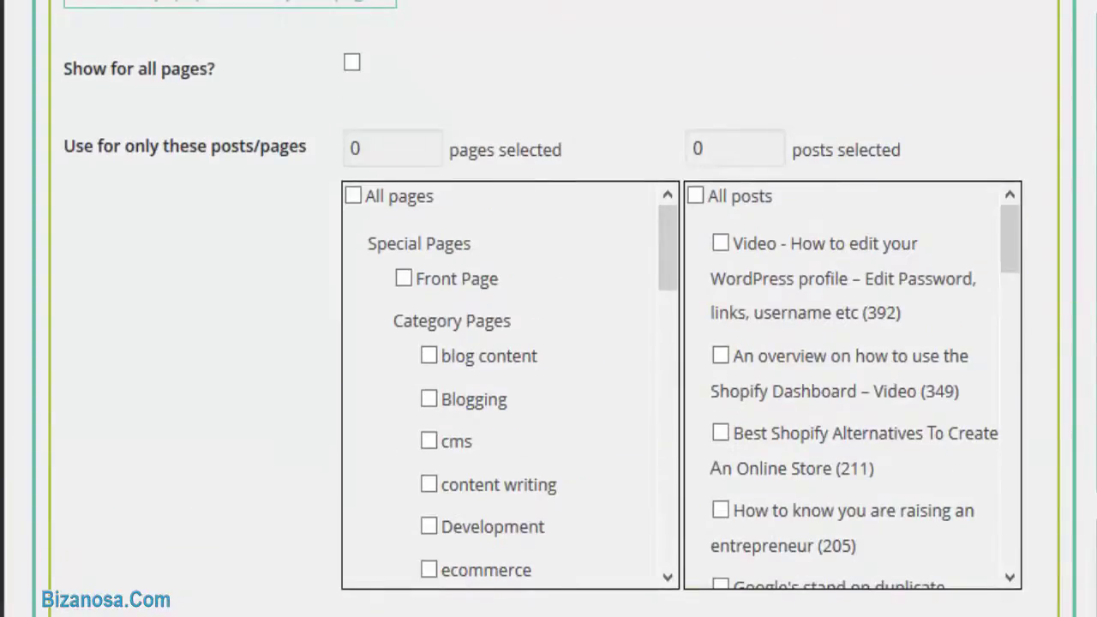
scroll(548, 309, down, 3)
scroll(548, 308, up, 3)
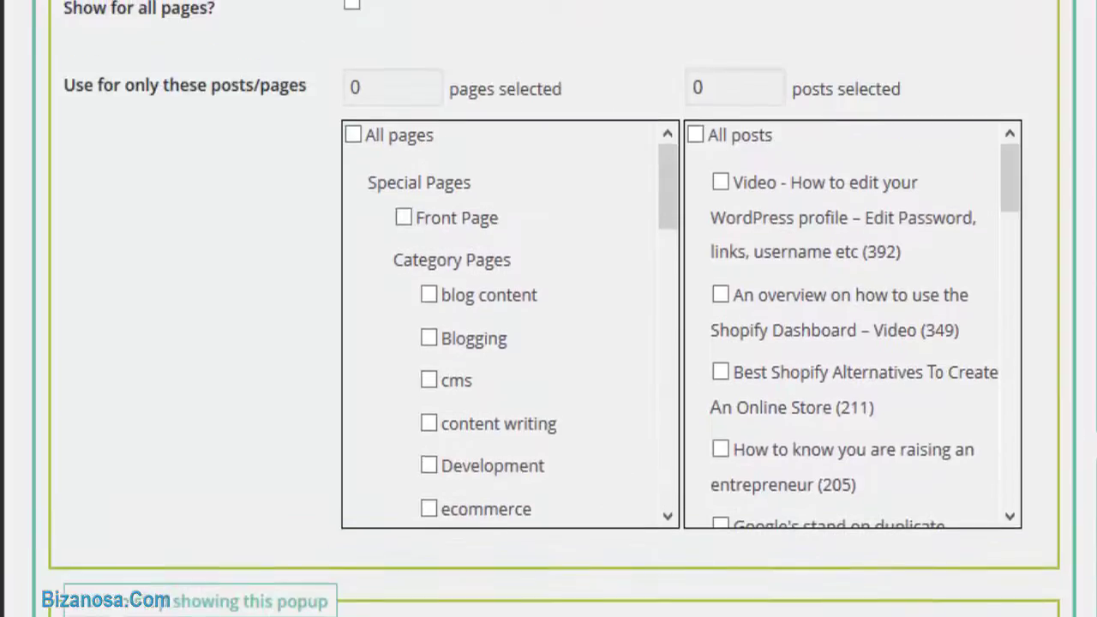
scroll(549, 308, down, 7)
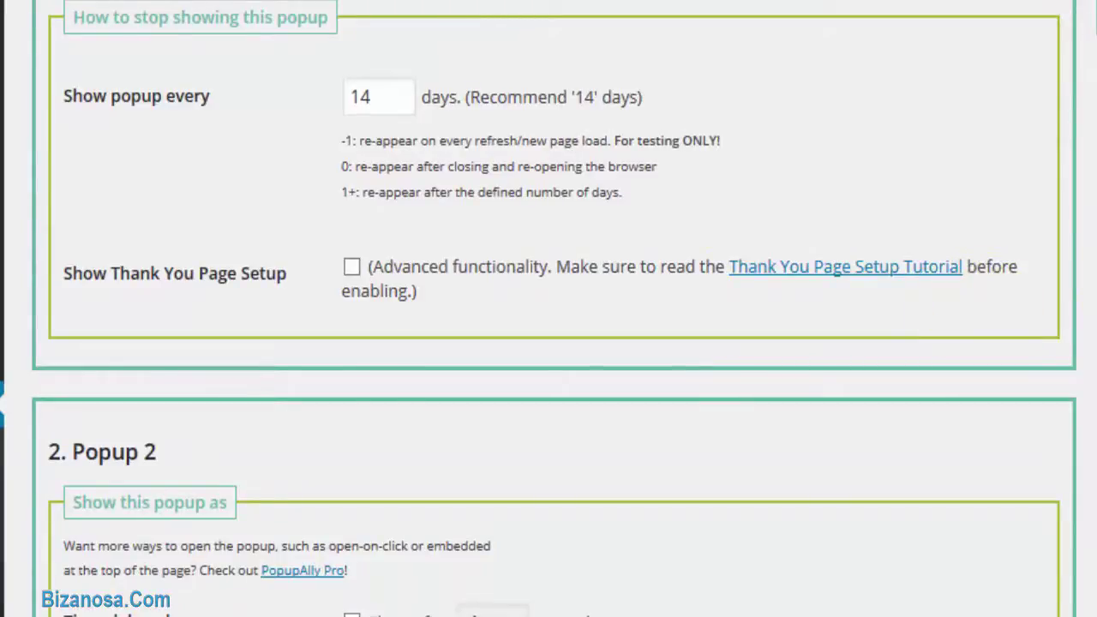
scroll(548, 308, up, 6)
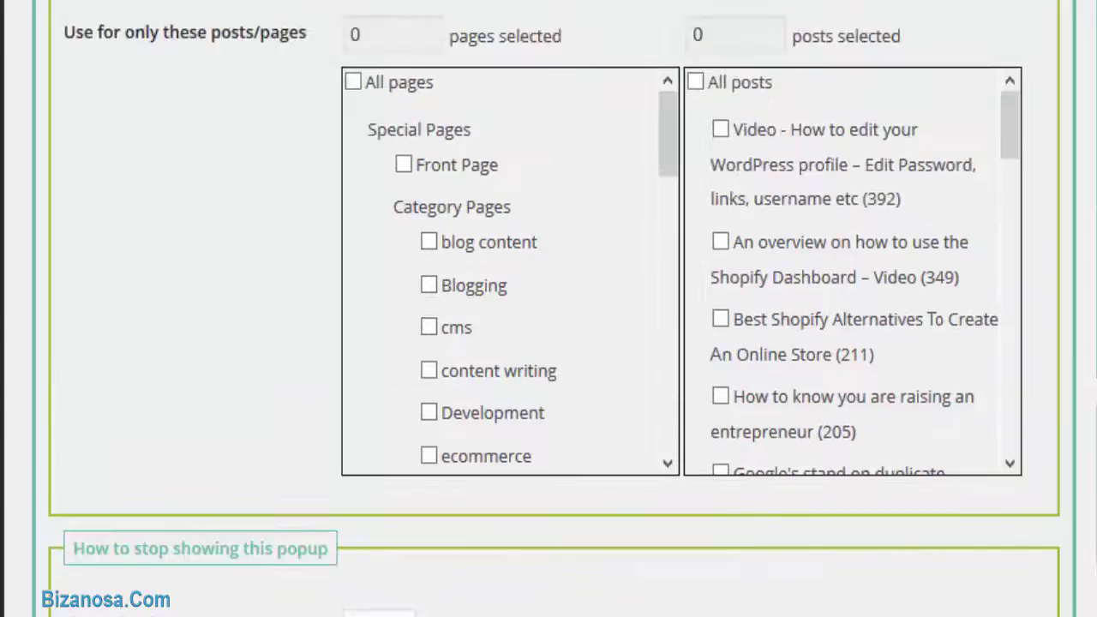
scroll(549, 309, down, 7)
scroll(548, 309, up, 1)
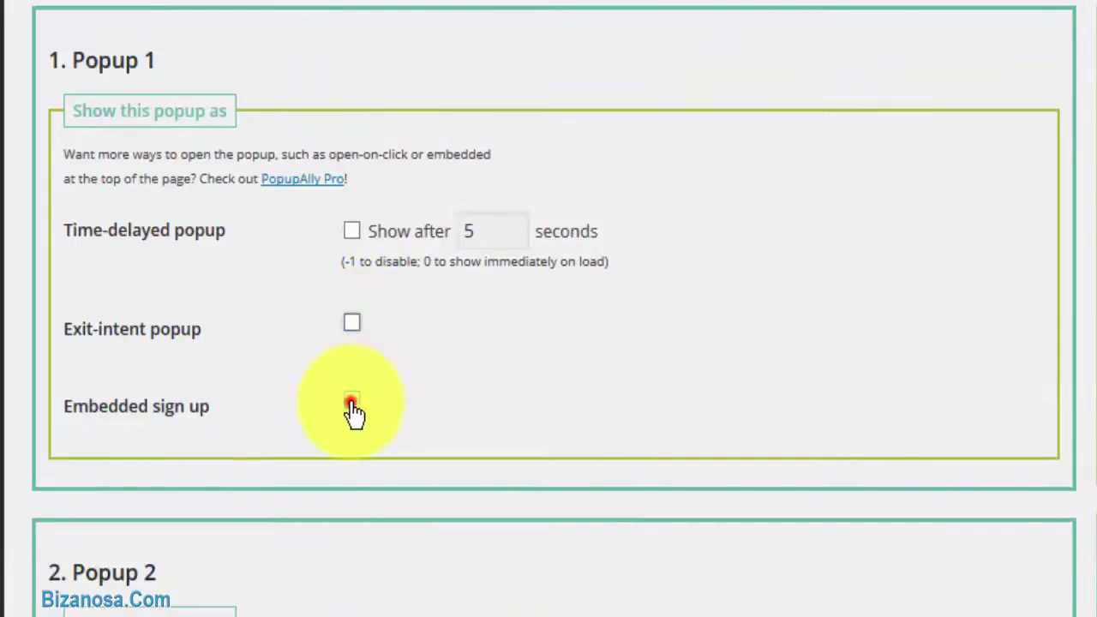
Enable the embedded sign up for Popup 1 and review the placement options for its sign up box
click(352, 403)
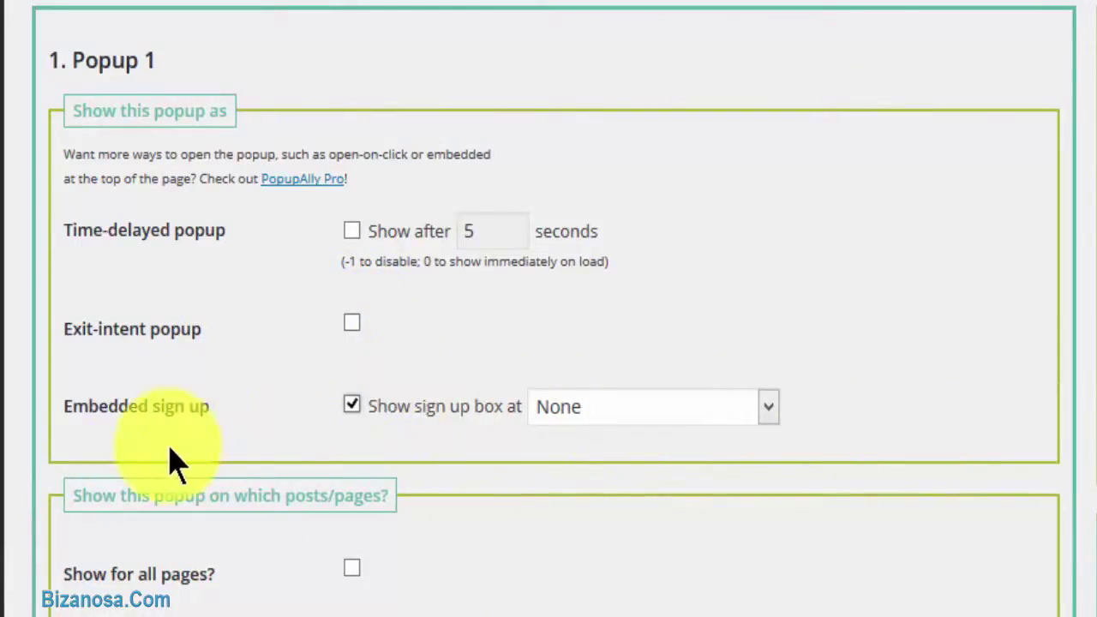
click(770, 408)
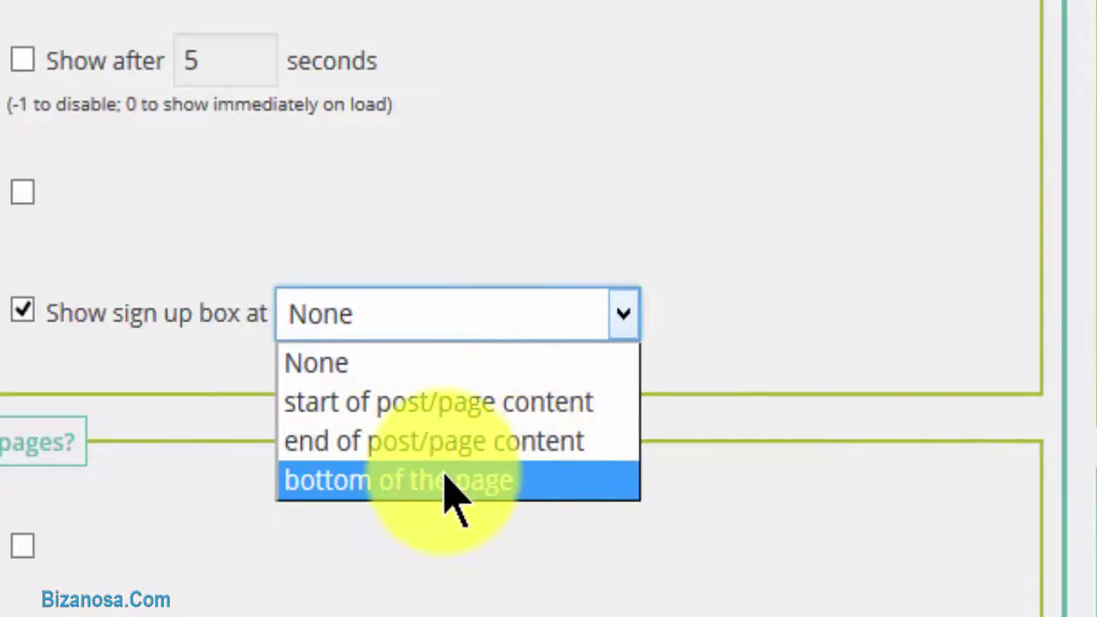
click(685, 261)
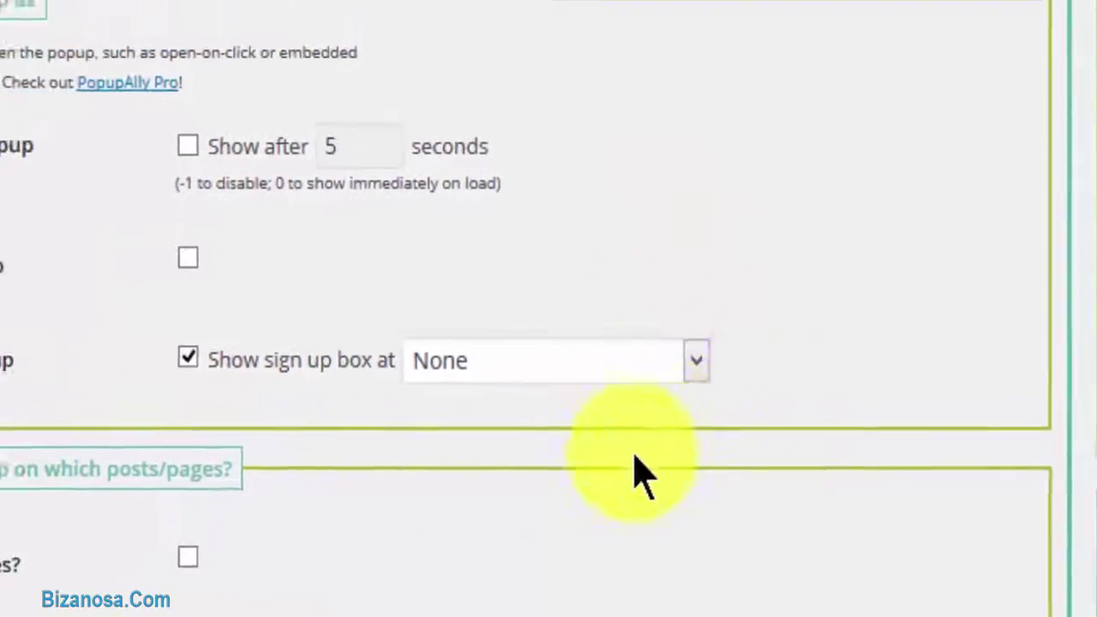
Examine Popup 1's page targeting, repeat interval and thank-you page settings for the embedded sign up, plus the display options of Popup 2
scroll(548, 343, down, 5)
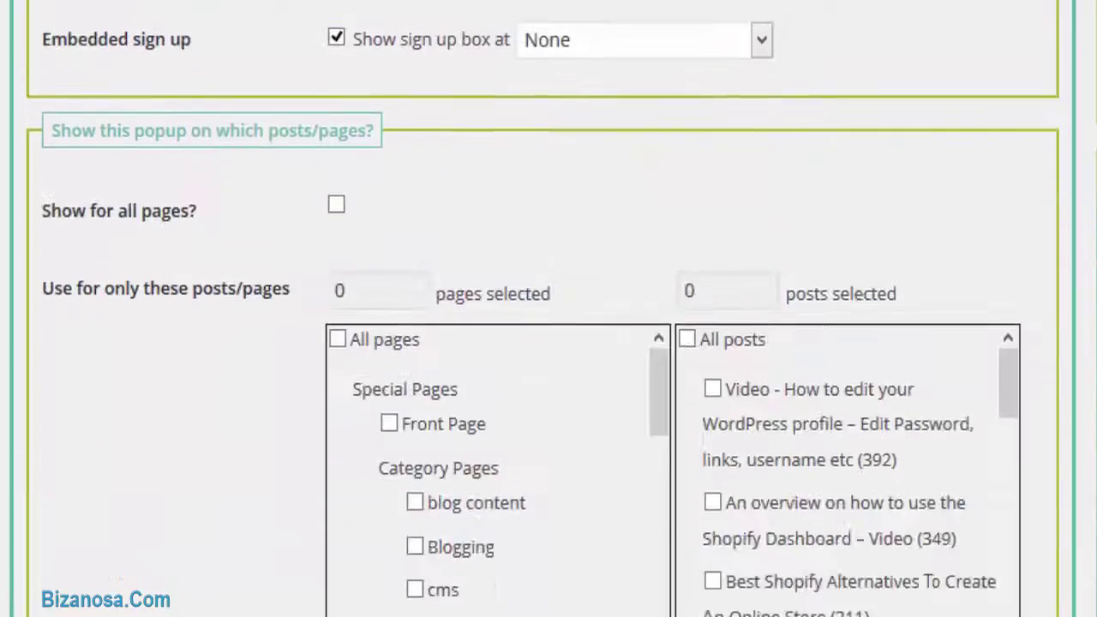
scroll(548, 343, down, 4)
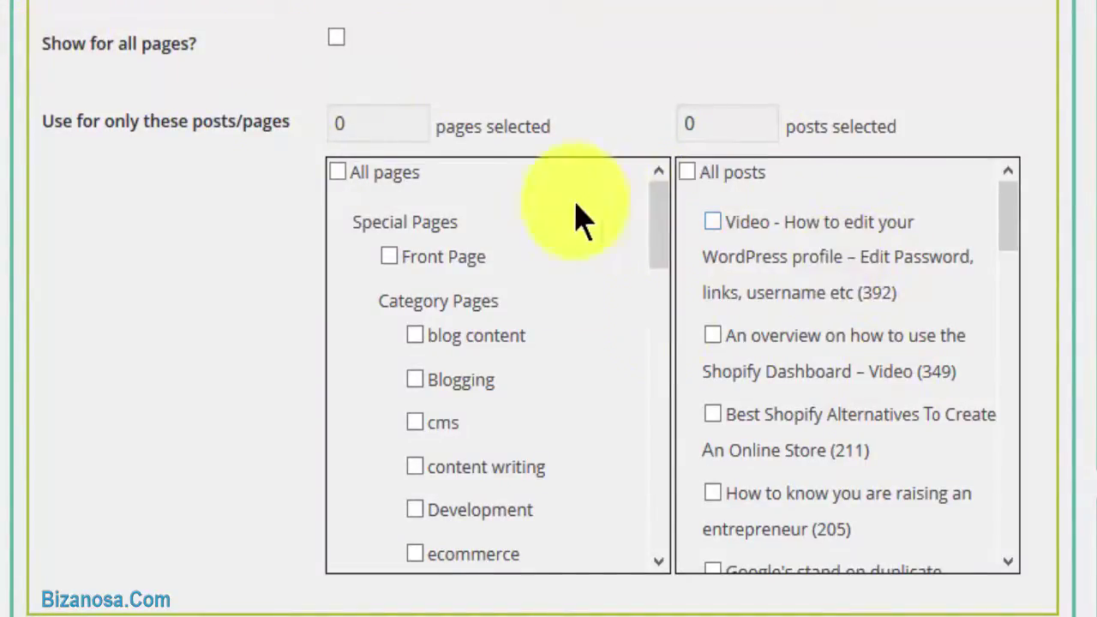
scroll(666, 257, down, 5)
scroll(666, 257, up, 5)
scroll(548, 308, down, 5)
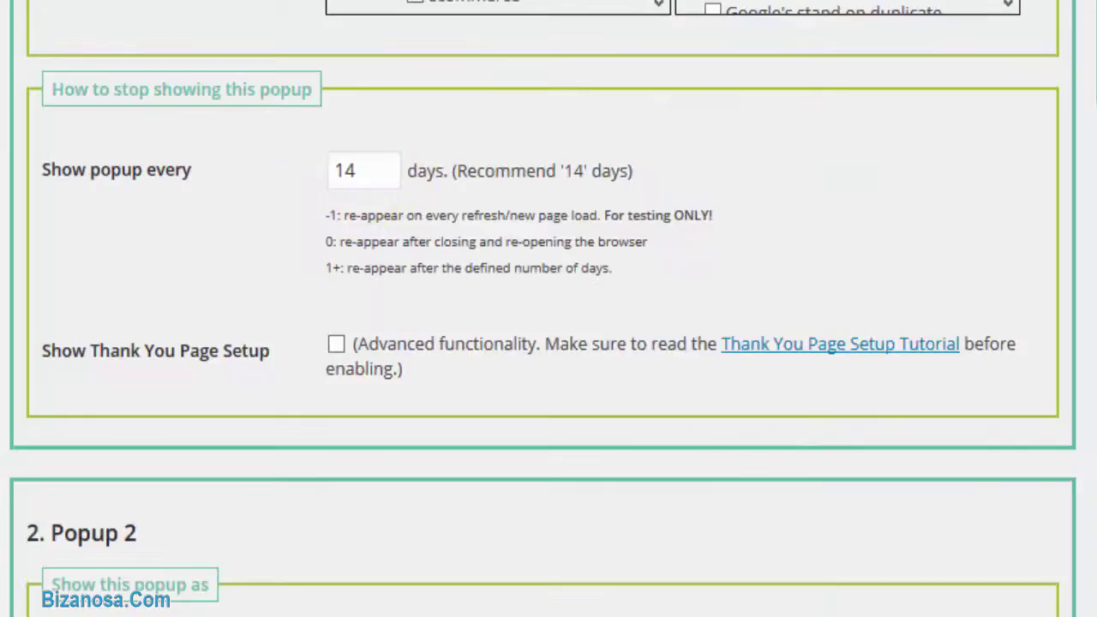
scroll(549, 309, down, 4)
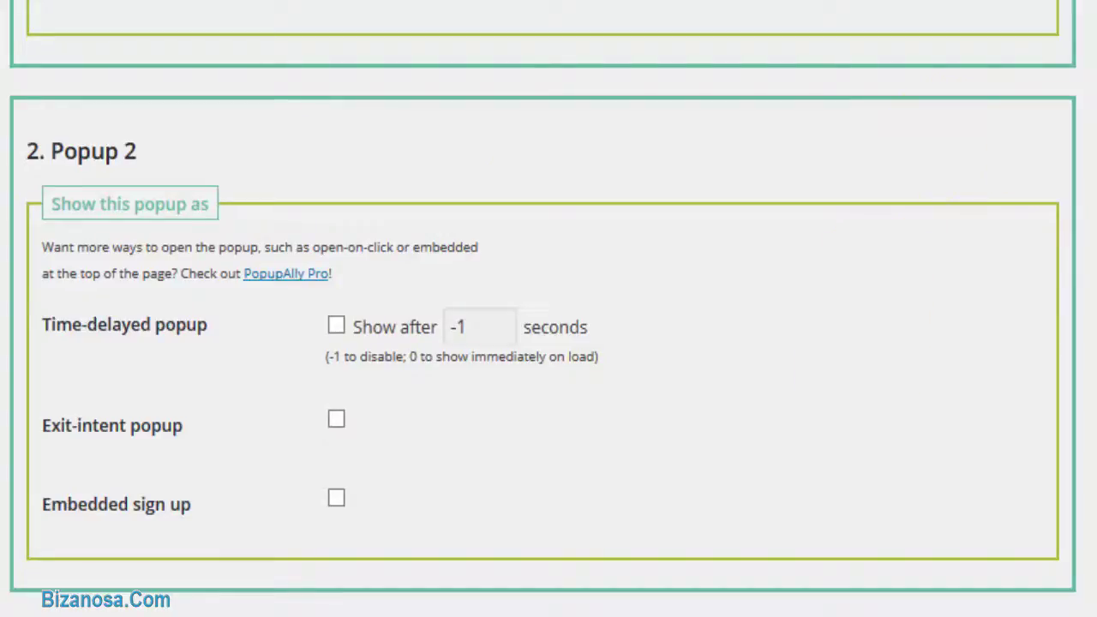
scroll(549, 308, up, 10)
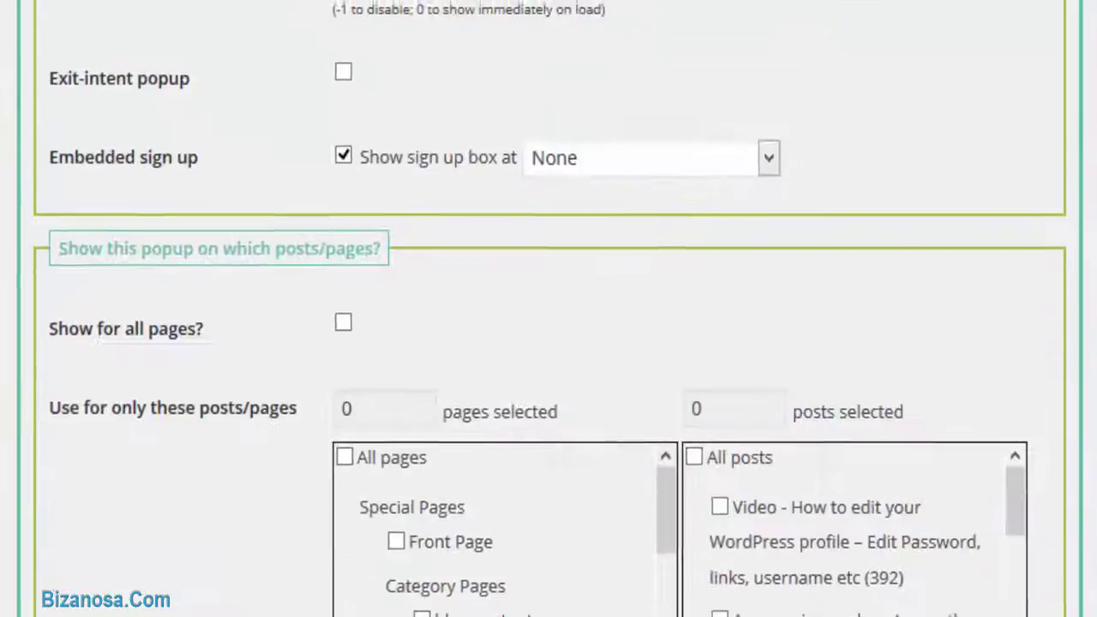
scroll(548, 308, down, 10)
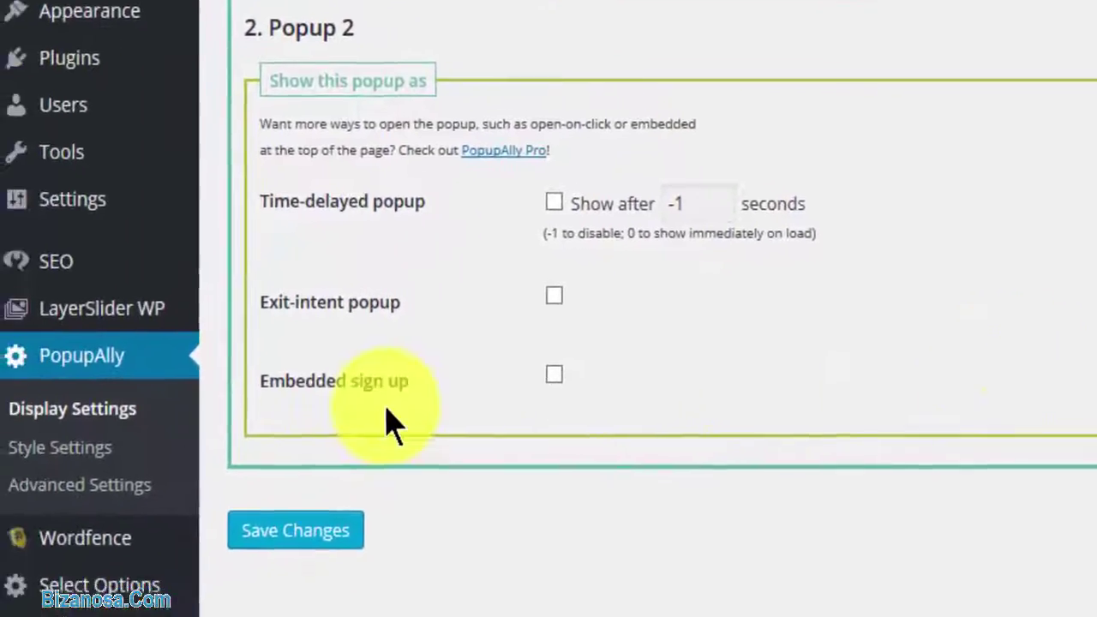